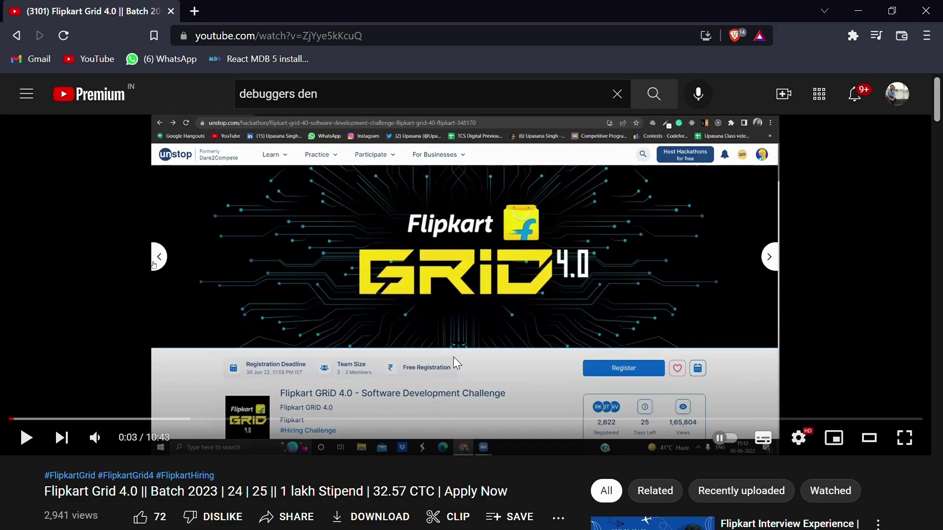
Scroll the Flipkart GRiD 4.0 challenge page and hit Register to begin registration
scroll(454, 364, down, 1)
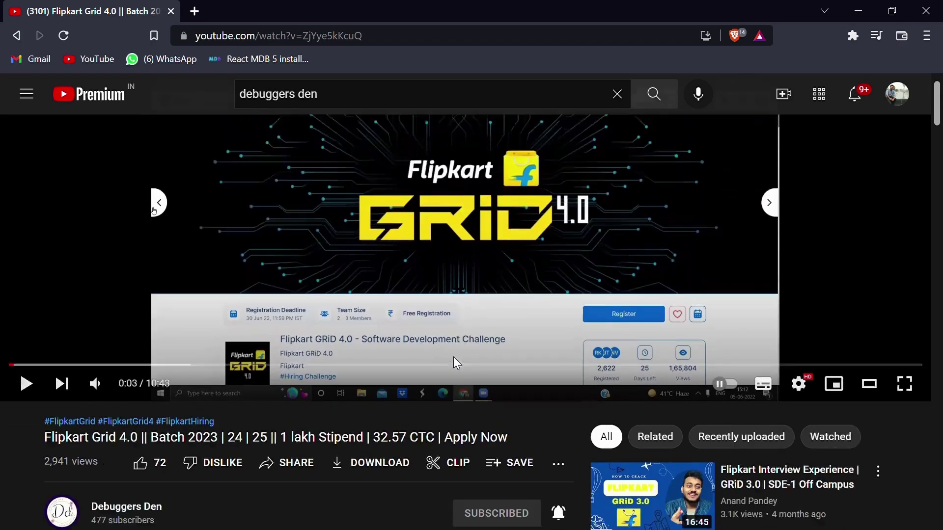
scroll(455, 361, down, 3)
scroll(458, 362, up, 3)
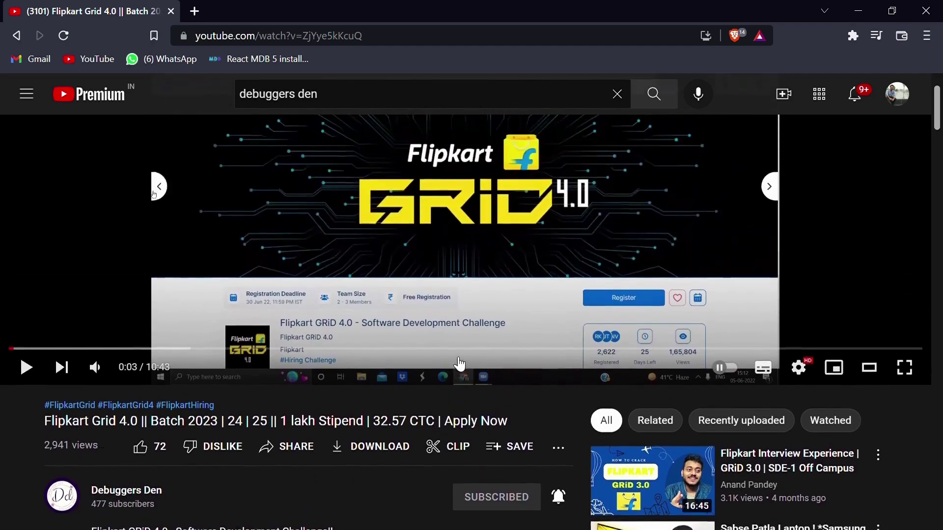
scroll(459, 364, up, 1)
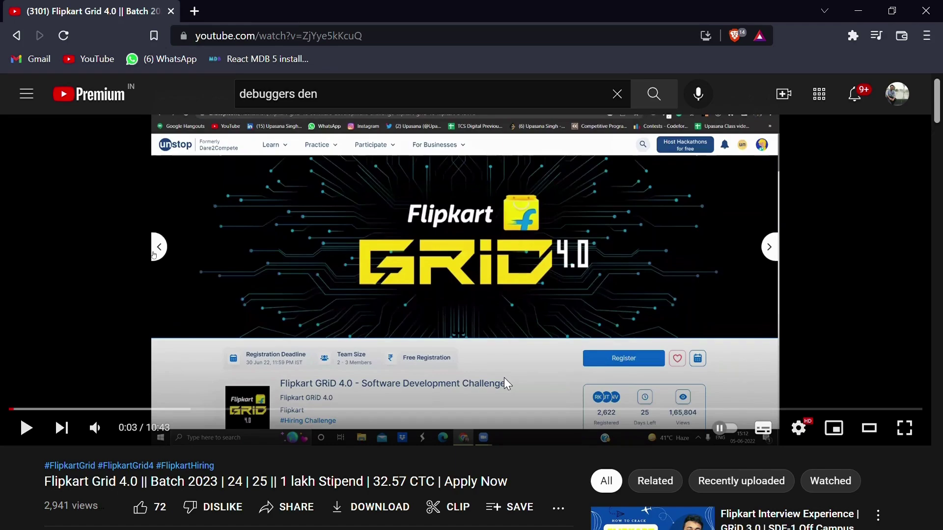
scroll(504, 379, down, 6)
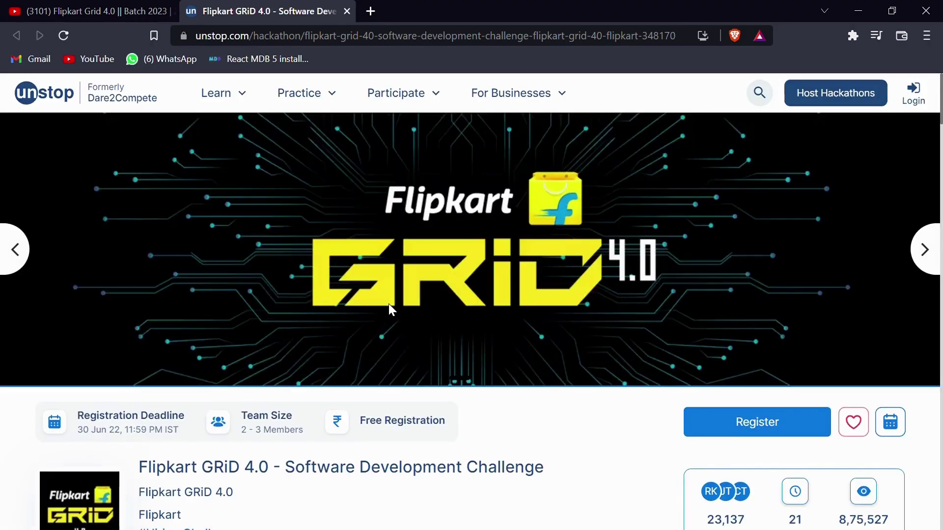
scroll(388, 303, down, 3)
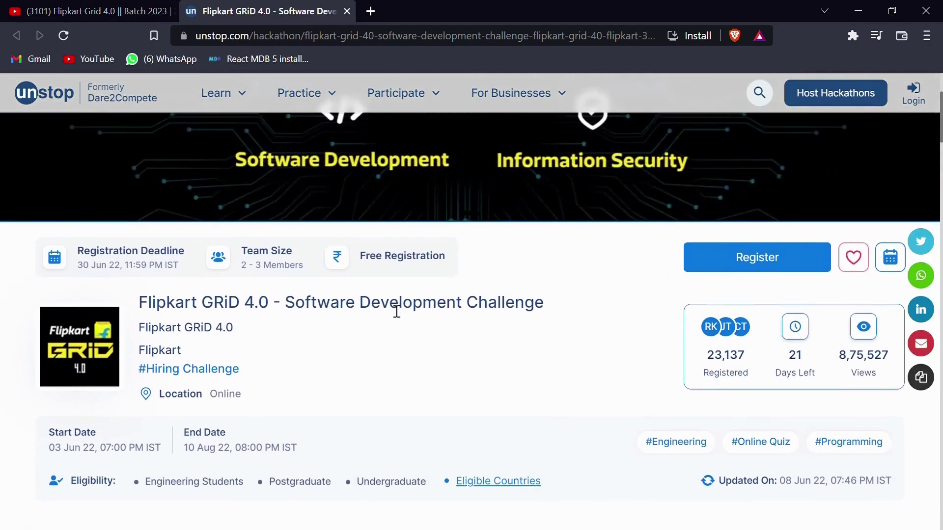
scroll(390, 307, up, 3)
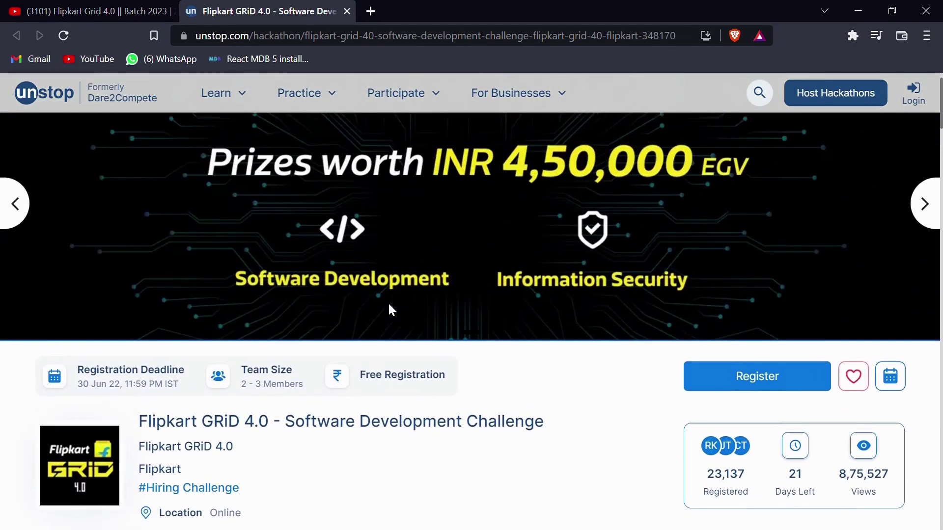
scroll(391, 308, down, 3)
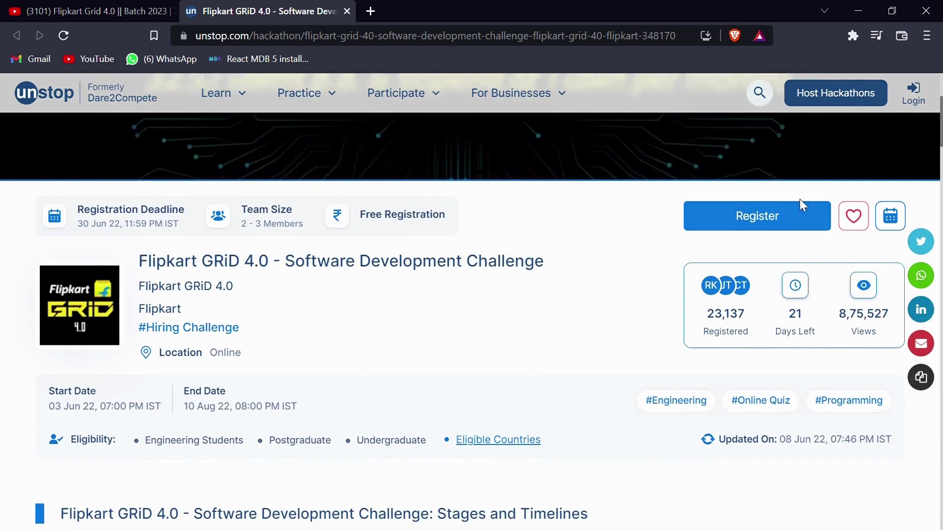
click(790, 213)
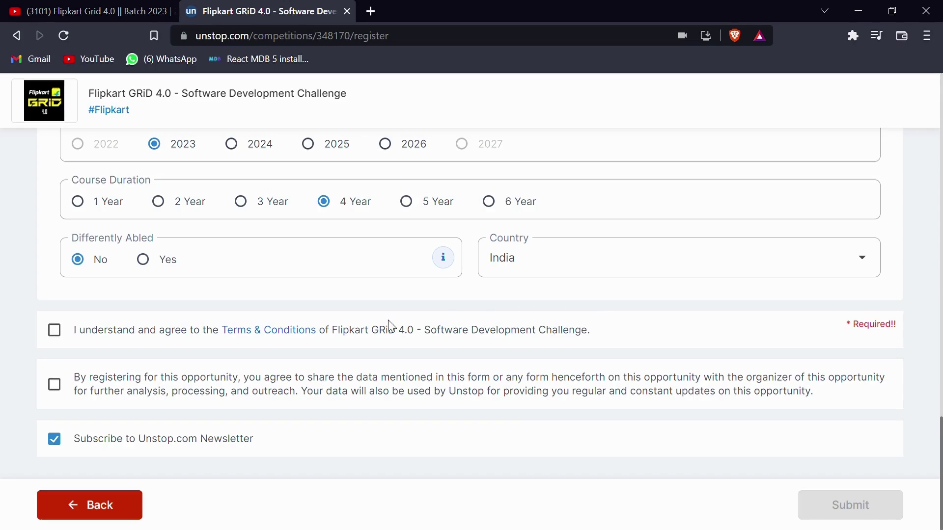
Scroll through the filled GRiD 4.0 registration form to review its details
scroll(249, 316, up, 1)
scroll(249, 316, down, 1)
scroll(250, 321, up, 1)
scroll(253, 323, down, 1)
scroll(250, 317, up, 1)
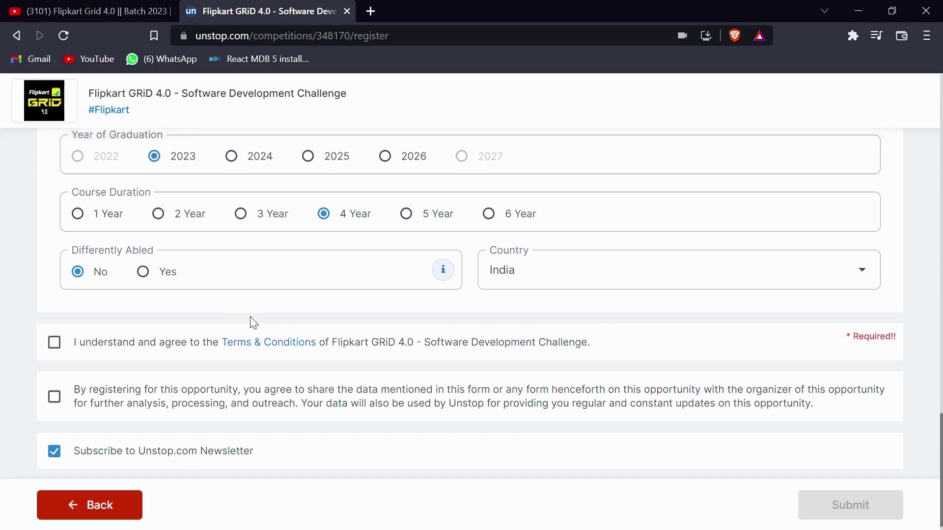
scroll(250, 317, down, 1)
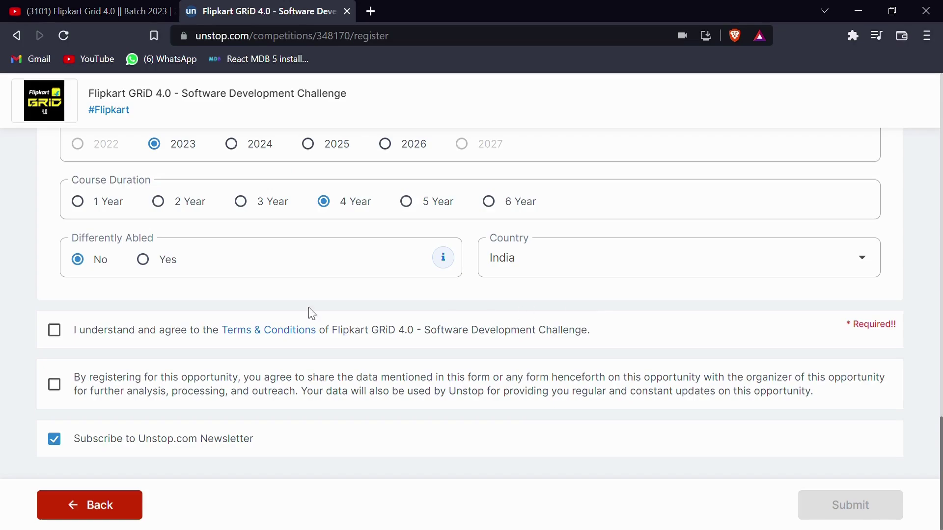
scroll(250, 320, up, 1)
scroll(253, 324, down, 1)
scroll(250, 316, up, 1)
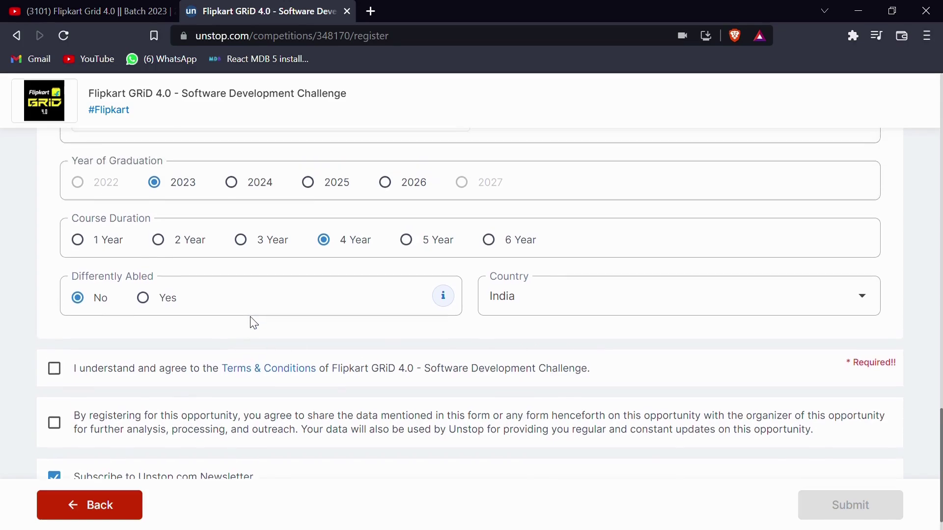
scroll(250, 316, down, 1)
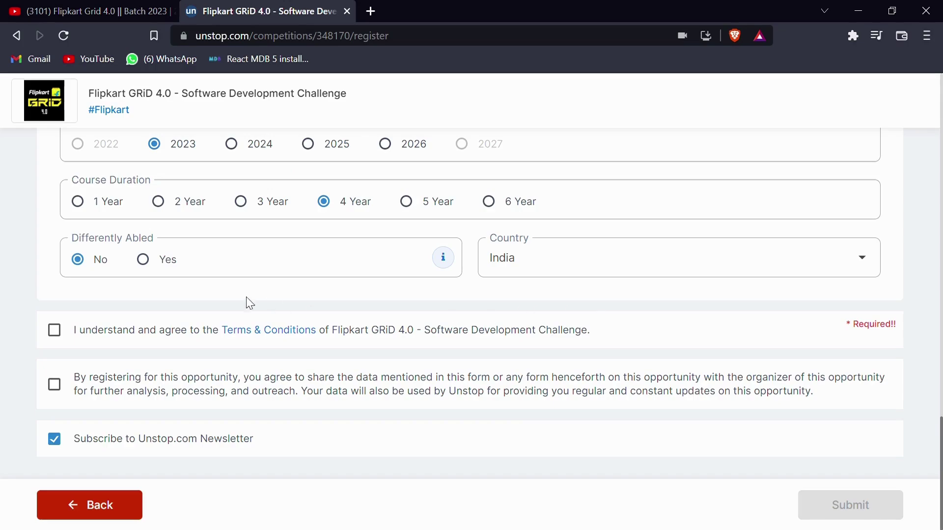
scroll(250, 317, up, 1)
scroll(250, 317, down, 1)
Accept the Terms & Conditions and data-sharing consent, then submit the registration form
click(64, 334)
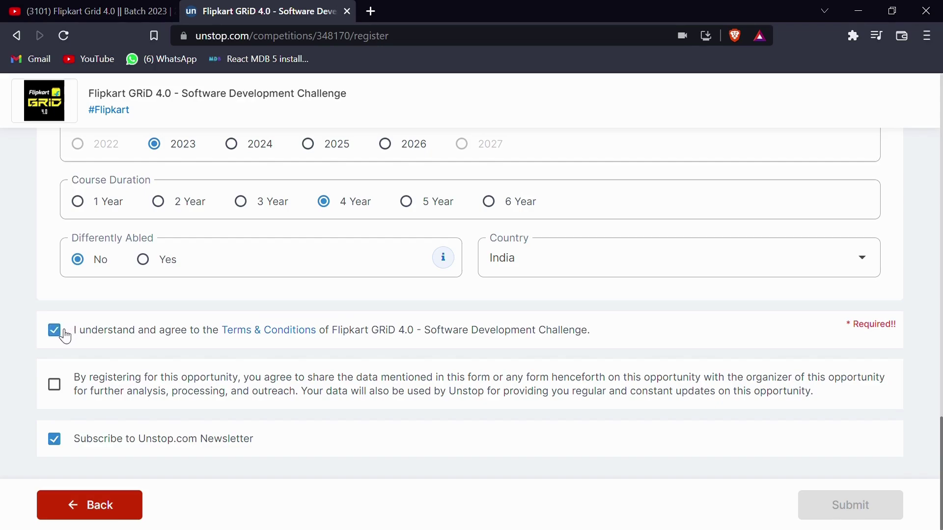
click(61, 391)
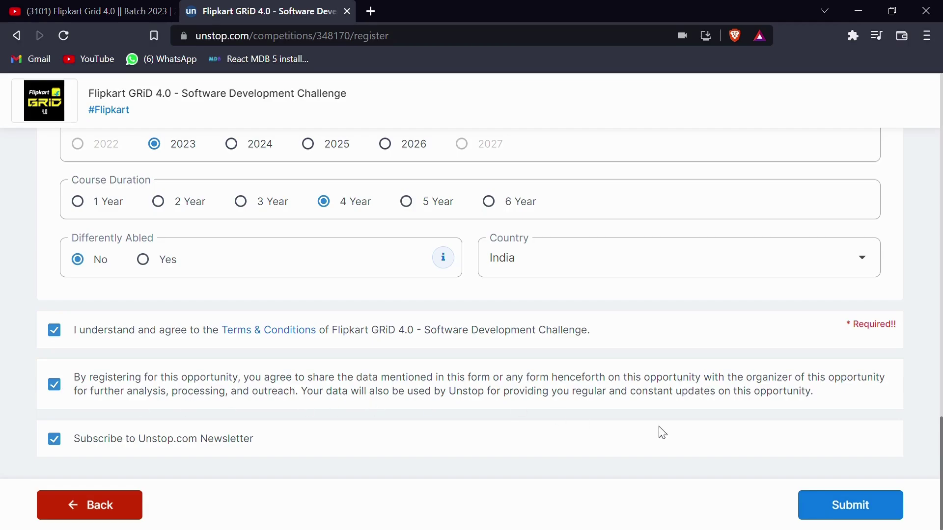
click(851, 503)
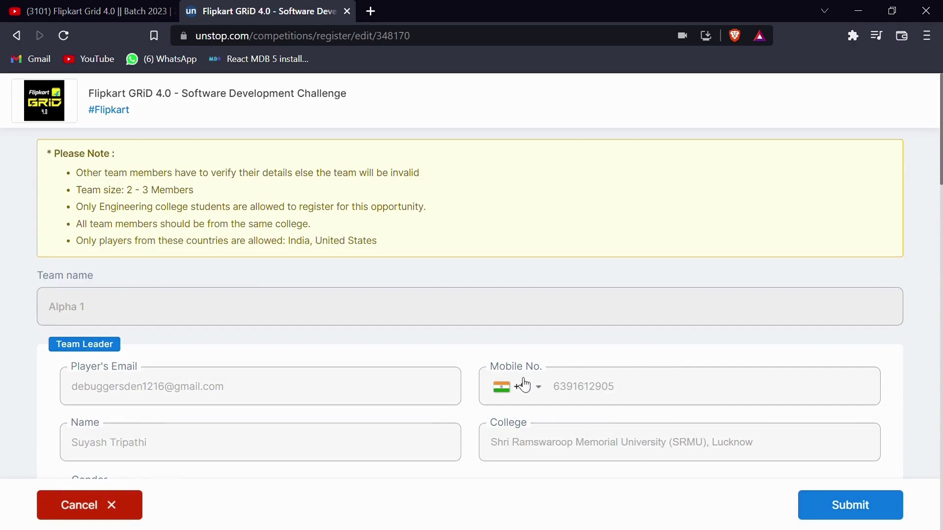
Scroll to the bottom of team Alpha 1's edited registration form and resubmit it
scroll(524, 385, down, 12)
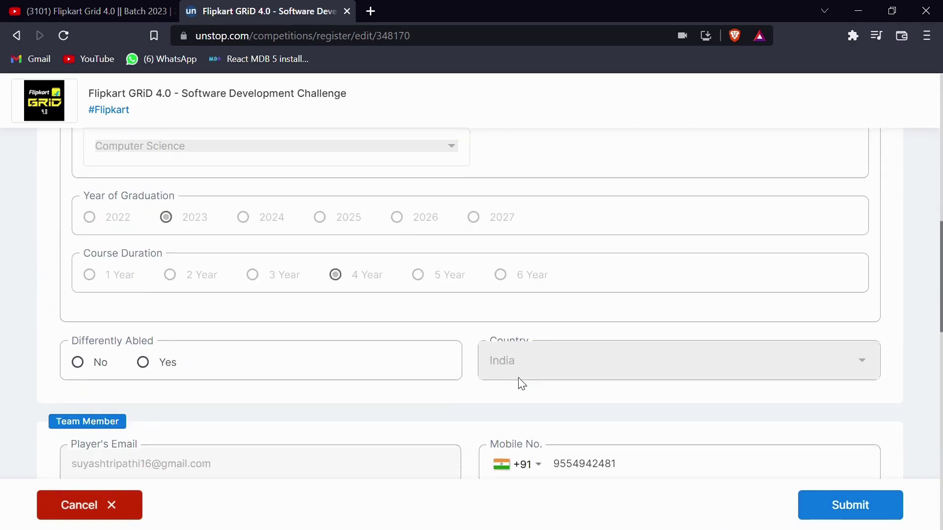
scroll(522, 384, down, 6)
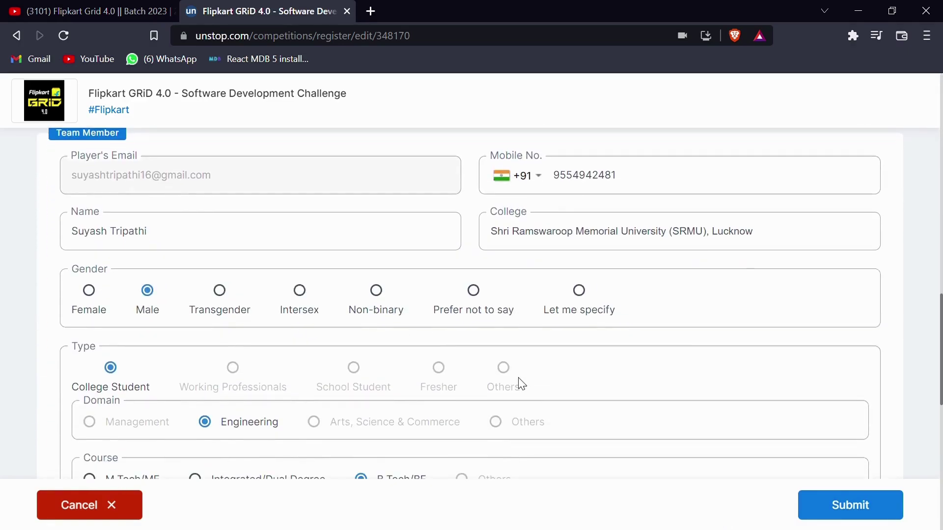
scroll(522, 384, down, 5)
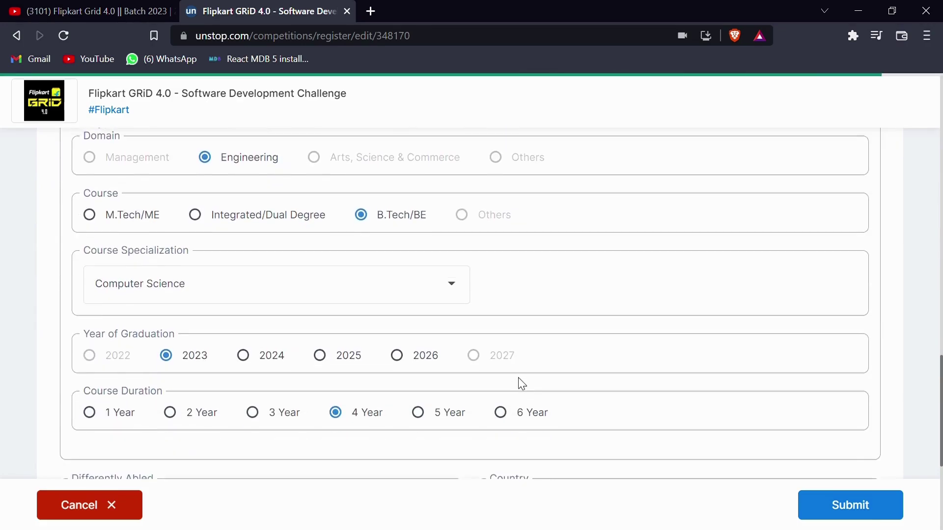
scroll(521, 385, down, 2)
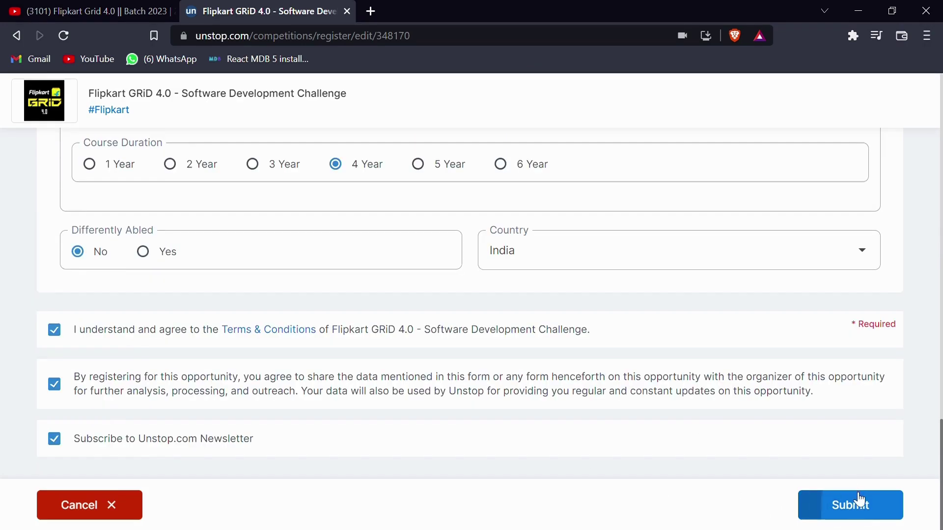
click(851, 507)
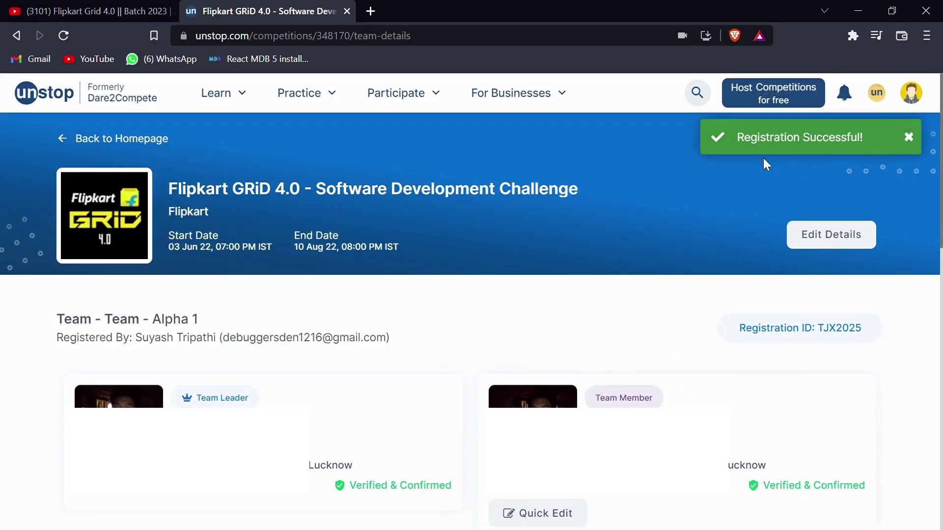
Scroll team Alpha 1's details page to check both members show Verified & Confirmed
scroll(434, 352, down, 2)
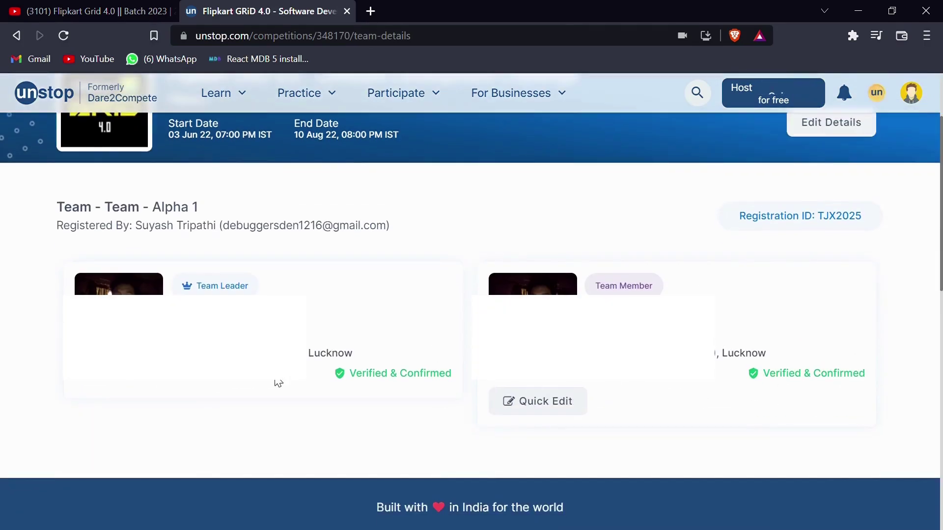